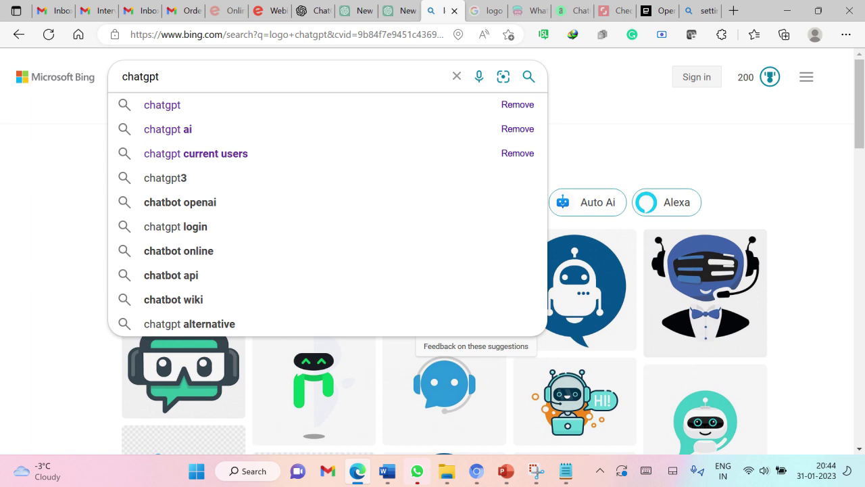
# Step: Submit the Bing search for 'chatgpt' to reach OpenAI's ChatGPT blog page
pyautogui.press('Return')
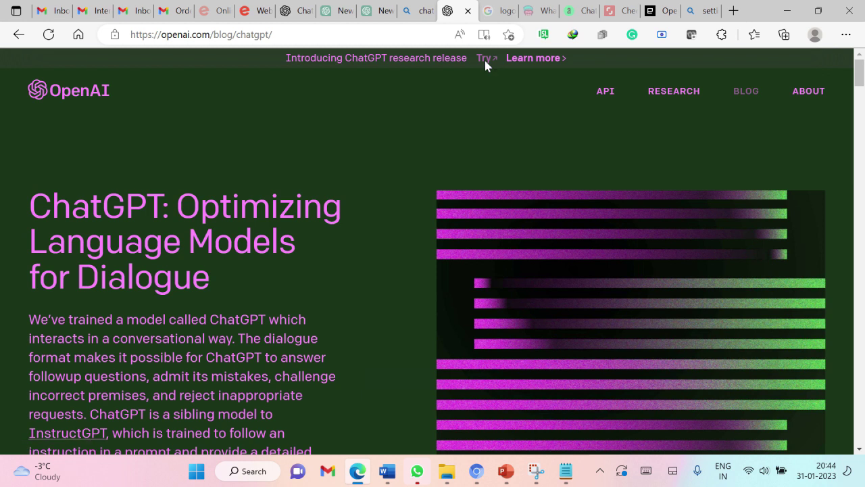
# Step: Launch chat.openai.com from the 'Try' link in the OpenAI blog banner
pyautogui.click(485, 60)
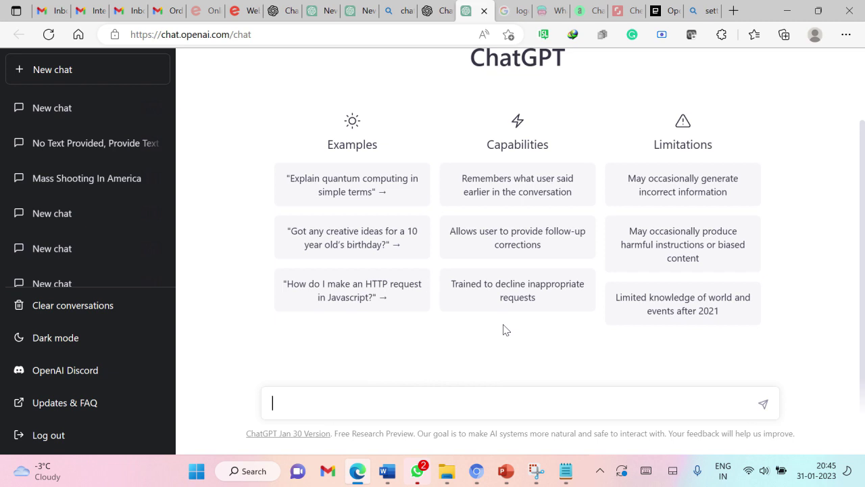
# Step: Back in the ChatGPT tab, send the drafted Introduction of Machine Learning MCQ request
pyautogui.hotkey('ctrl', 'pageup')
pyautogui.hotkey('ctrl', 'pageup')
pyautogui.hotkey('ctrl', 'pageup')
pyautogui.hotkey('ctrl', 'pageup')
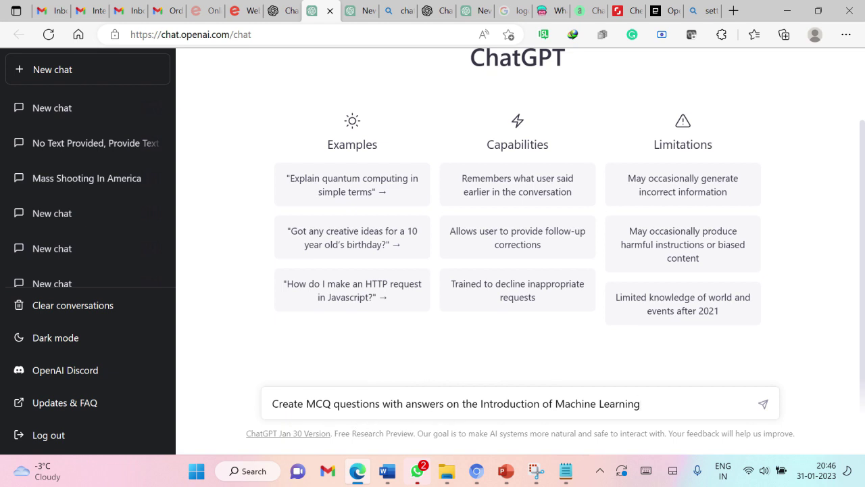
pyautogui.click(763, 406)
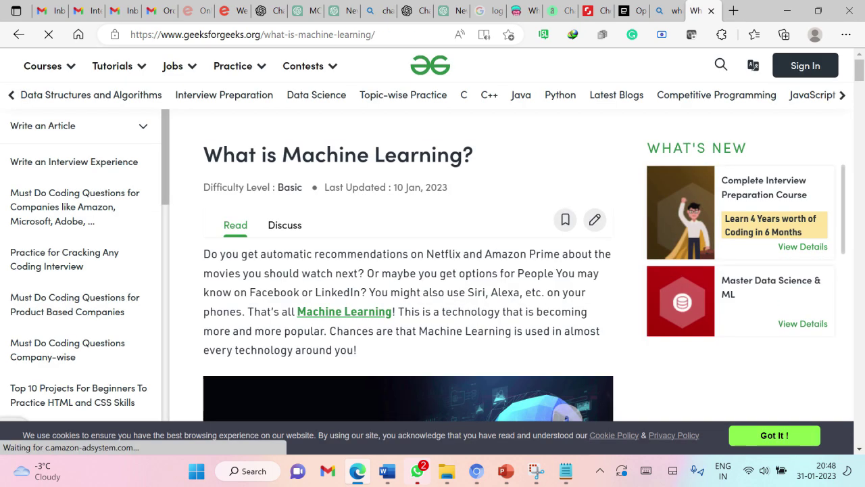
# Step: Scroll down through the GeeksforGeeks 'What is Machine Learning?' article
pyautogui.moveTo(860, 68); pyautogui.dragTo(859, 373)
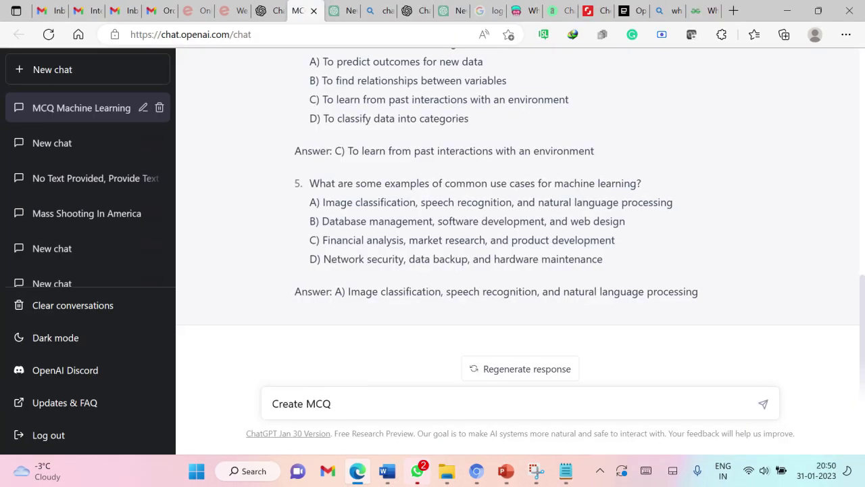
# Step: Request '5 MCQ questions' with answers based on the pasted machine learning article text
pyautogui.press('Left')
pyautogui.press('Left')
pyautogui.press('Left')
pyautogui.write('5')
pyautogui.press('Right')
pyautogui.press('Right')
pyautogui.press('Right')
pyautogui.write('que')
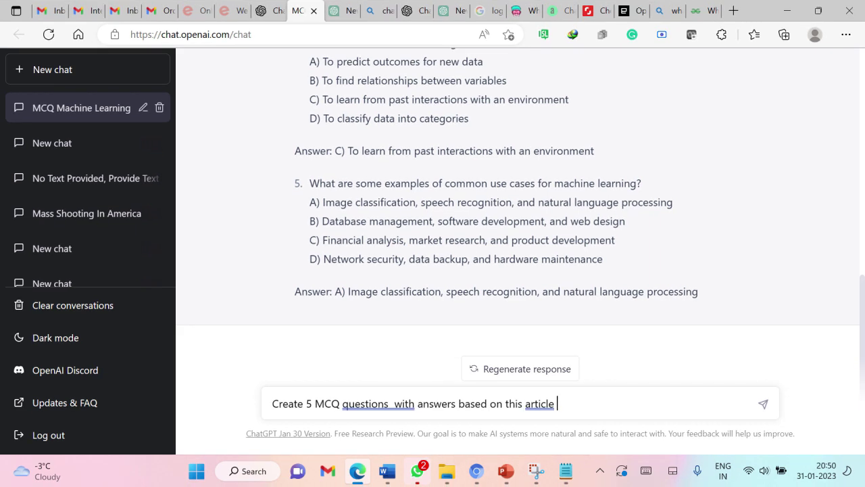
pyautogui.hotkey('ctrl', 'v')
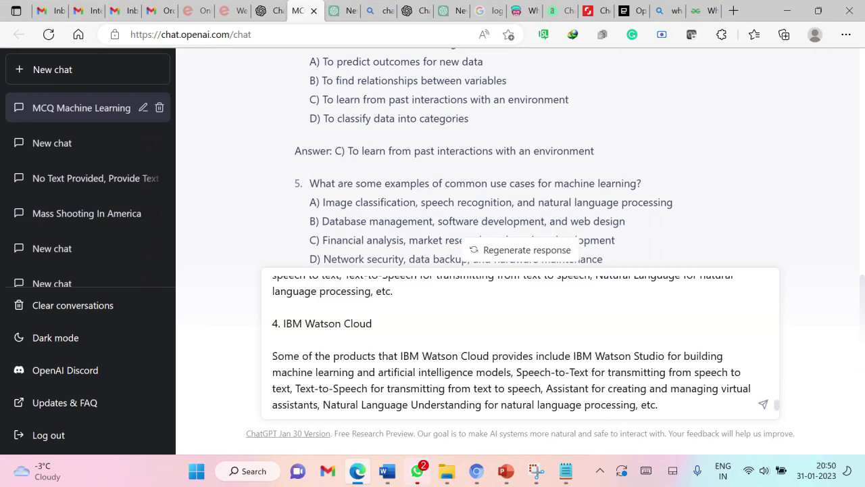
pyautogui.click(763, 404)
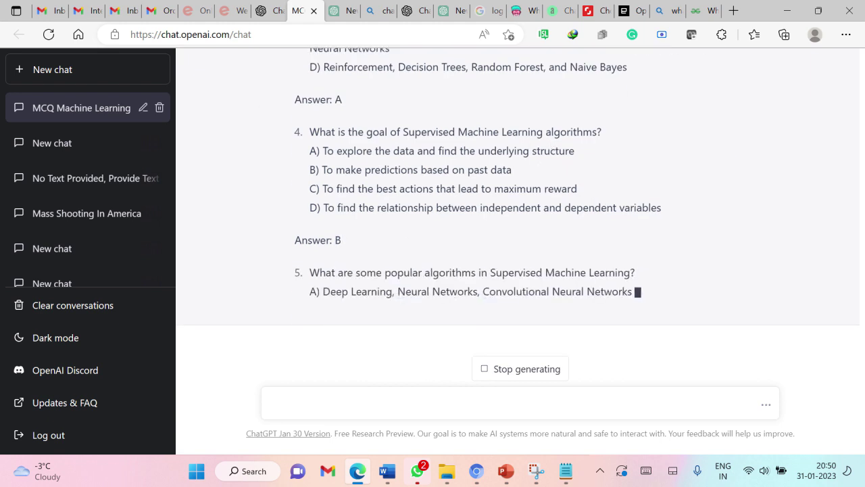
pyautogui.moveTo(327, 170); pyautogui.dragTo(515, 151)
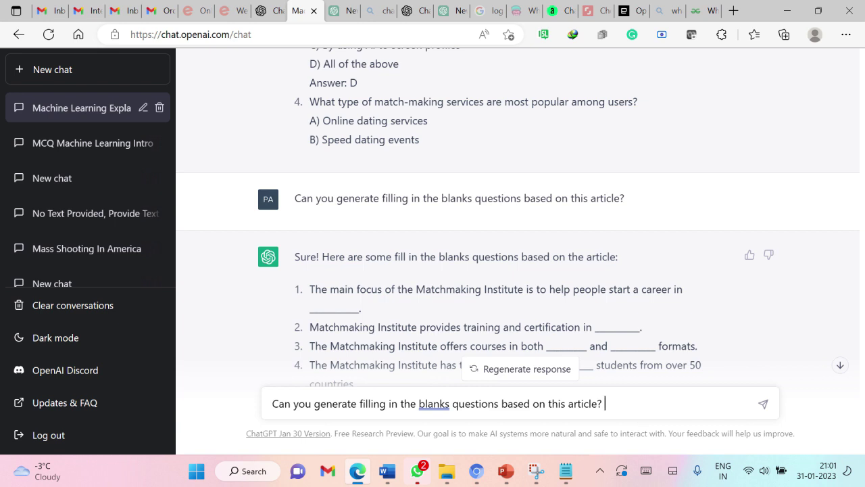
# Step: Send the fill-in-the-blanks request with the GeeksforGeeks article URL pasted below it
pyautogui.write('Can you generate filling in the blanks questions based on this article?')
pyautogui.hotkey('ctrl', 'z')
pyautogui.hotkey('shift', 'Return')
pyautogui.write('https://www.geeksforgeeks.org/what-is-machine-learning/')
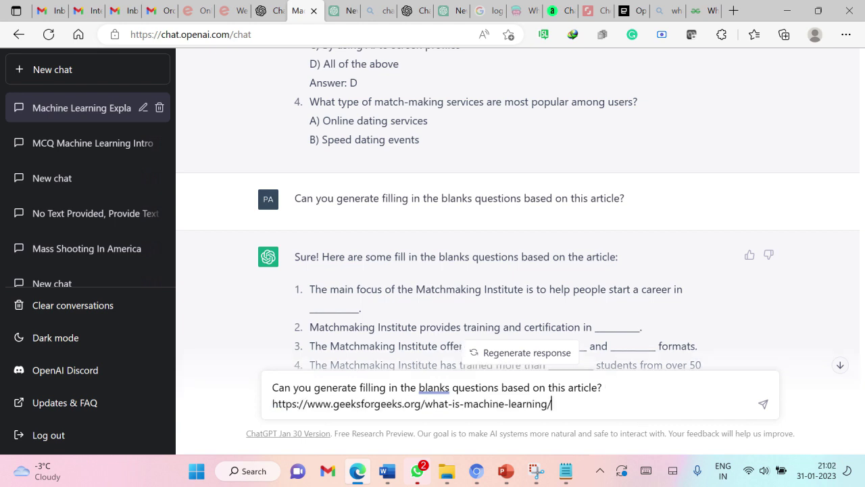
pyautogui.press('Return')
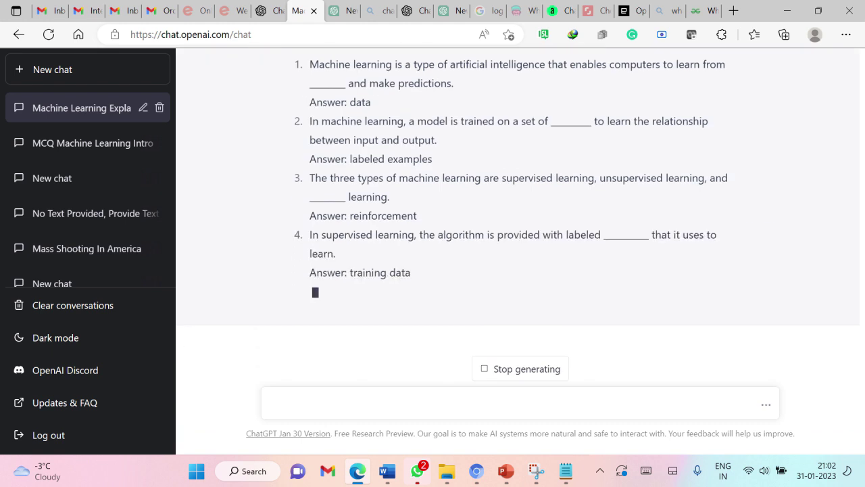
pyautogui.scroll(5, 396, 209)
pyautogui.scroll(-3, 396, 209)
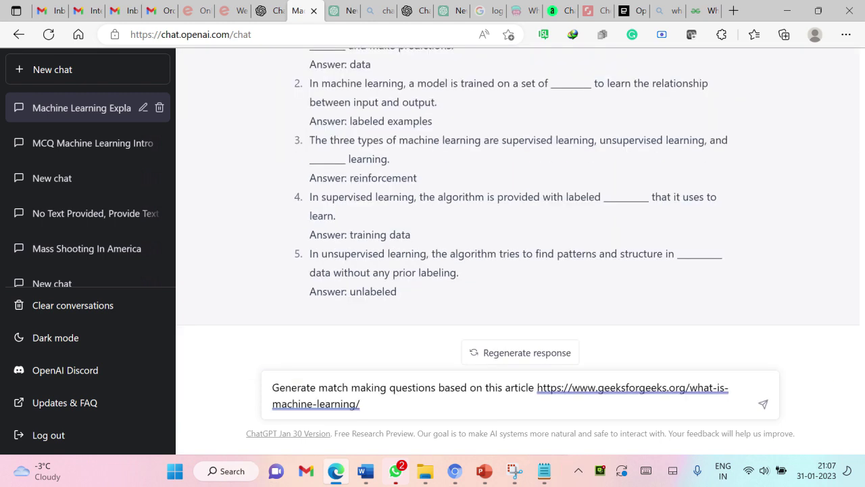
# Step: Send the matching-questions request and review the 4 generated questions
pyautogui.click(762, 405)
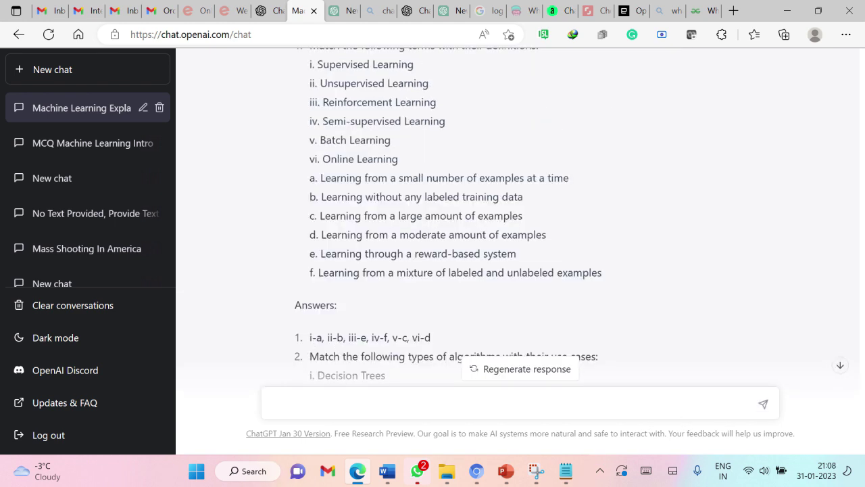
pyautogui.scroll(-3, 419, 252)
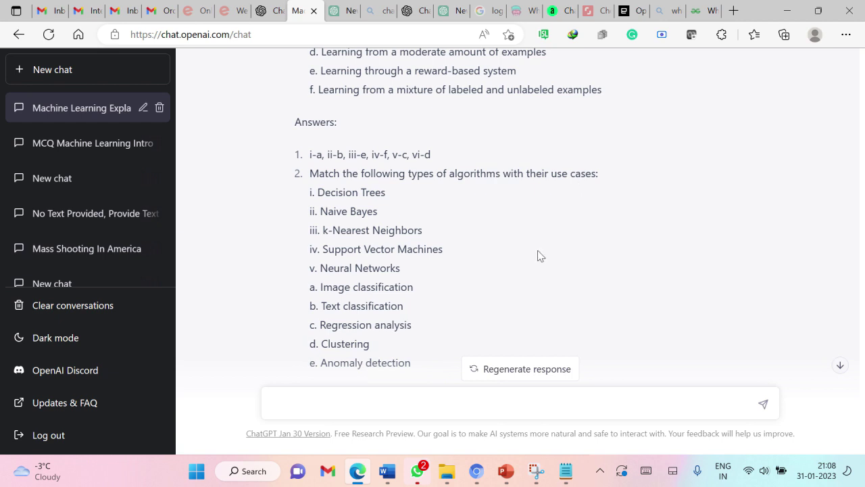
pyautogui.scroll(-2, 541, 256)
pyautogui.scroll(1, 413, 180)
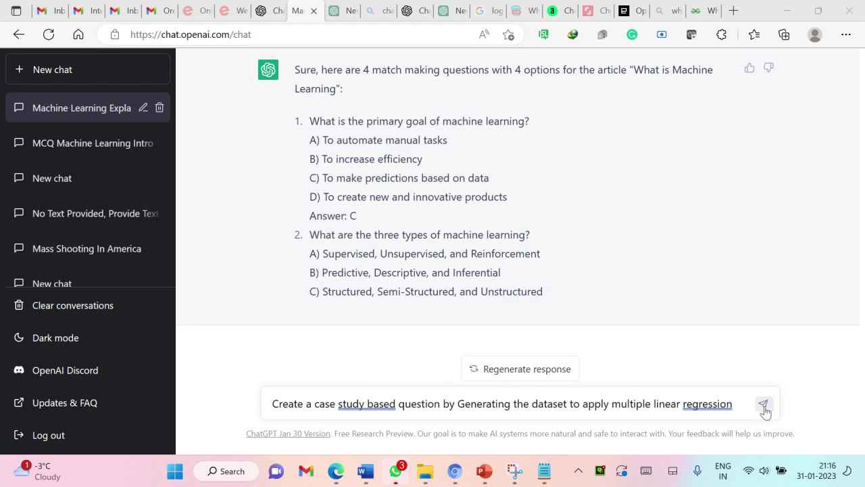
# Step: Send the house-price regression case study prompt, then ask 'Generate dataset for this question'
pyautogui.click(763, 406)
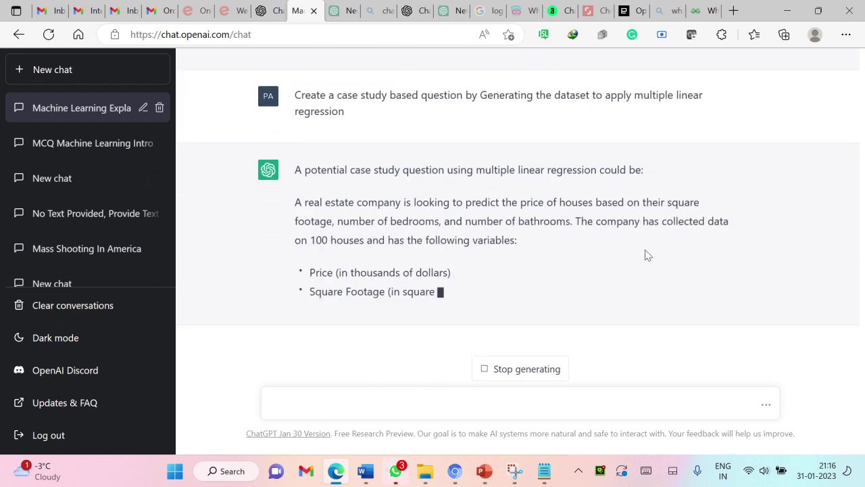
pyautogui.write('Generate dataset for this question')
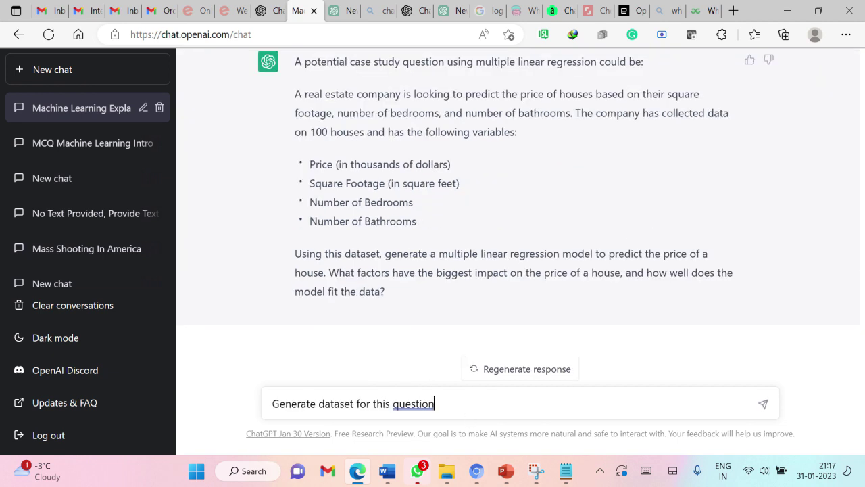
pyautogui.click(763, 406)
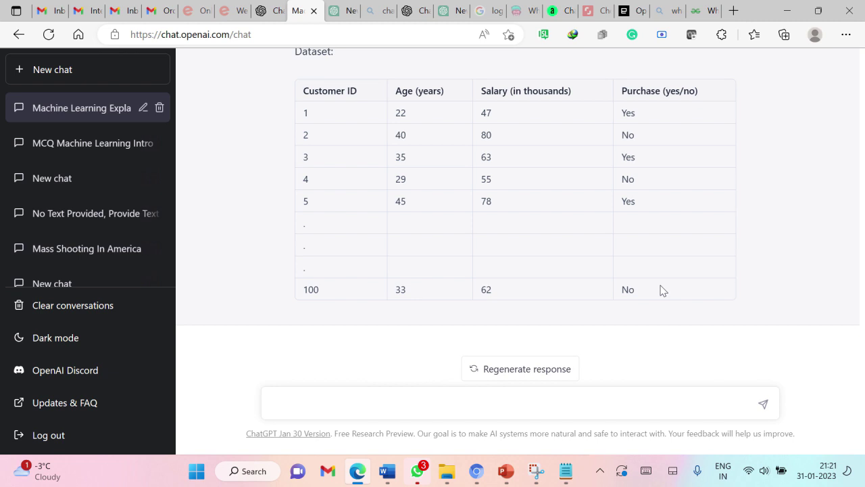
# Step: Paste the prompt 'Create a case study based question ER model' into the message box
pyautogui.write('Create a case study based question ER model')
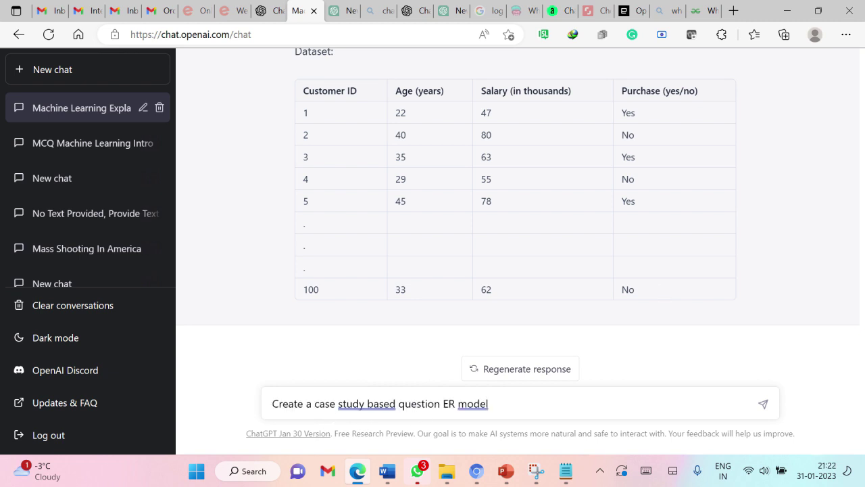
# Step: Send the ER model request, producing a Hospital Management System case study
pyautogui.click(764, 406)
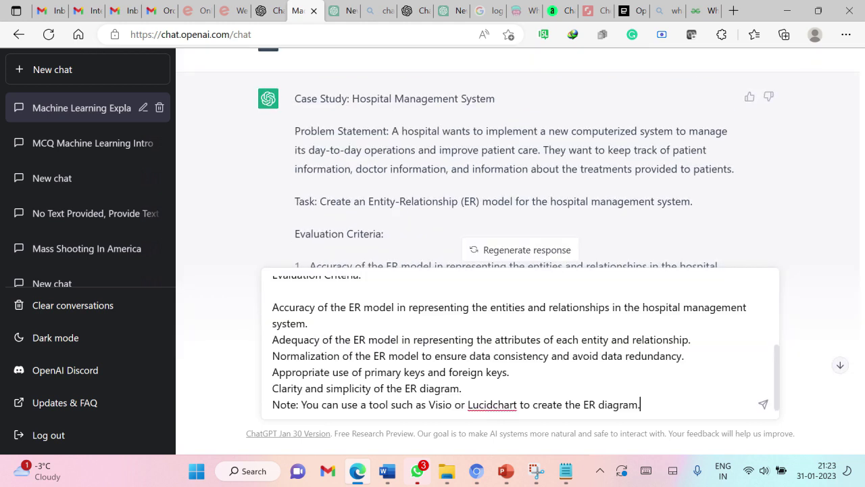
pyautogui.scroll(2, 764, 406)
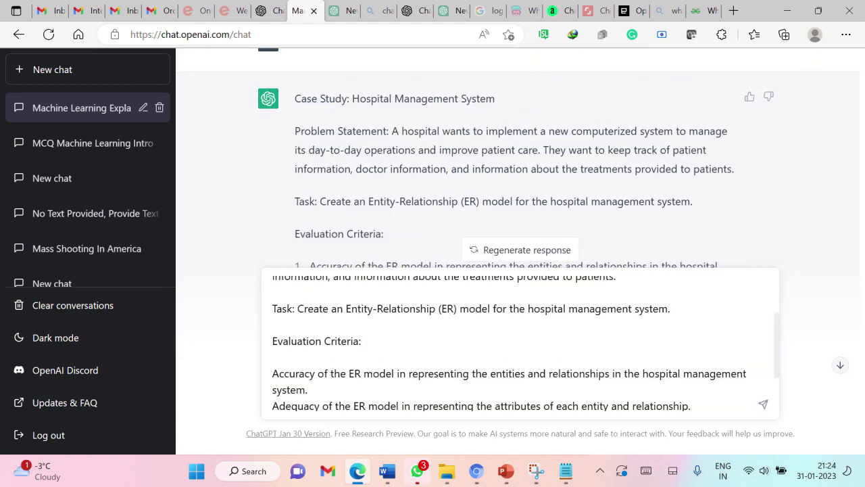
# Step: Submit the pasted hospital case study and read its six-step ER model solution
pyautogui.click(763, 405)
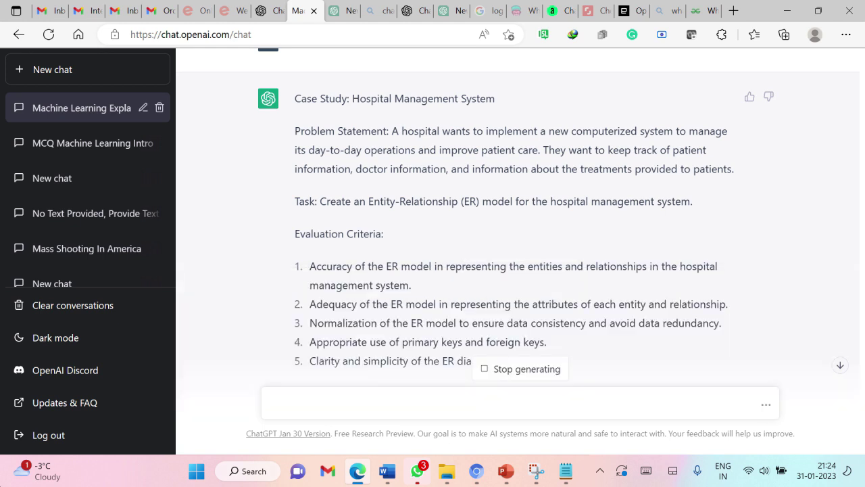
pyautogui.scroll(8, 595, 284)
pyautogui.scroll(2, 594, 284)
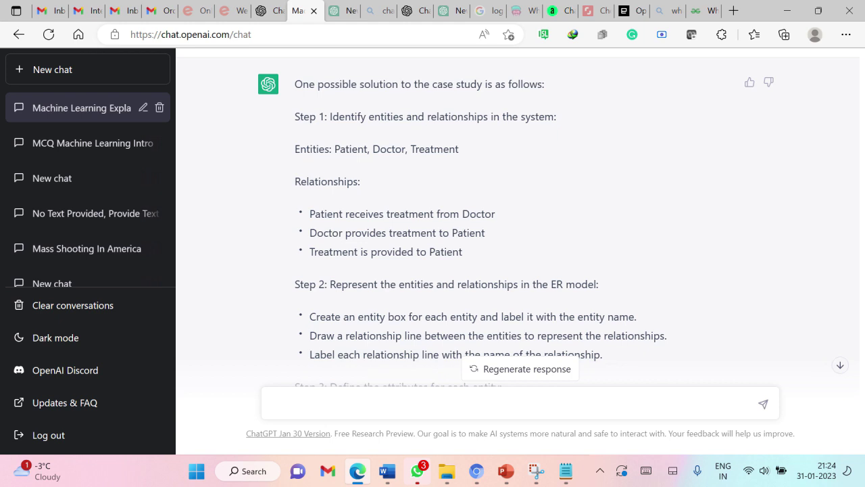
pyautogui.scroll(-4, 513, 223)
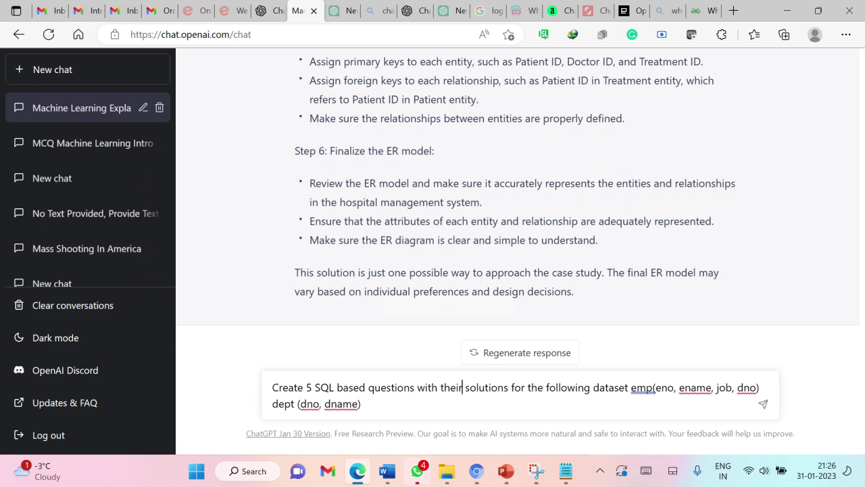
# Step: Trim the emp column list from the prompt, then request five SQL questions and five GROUP BY queries
pyautogui.moveTo(630, 387); pyautogui.dragTo(757, 388)
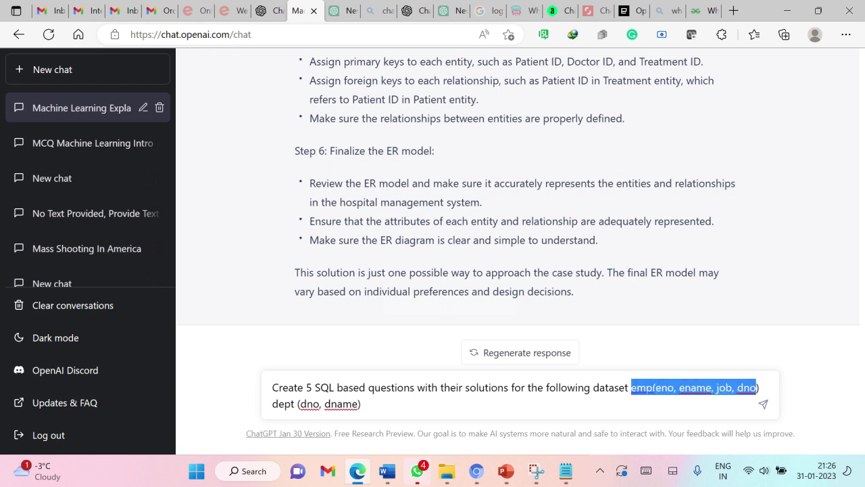
pyautogui.click(273, 410)
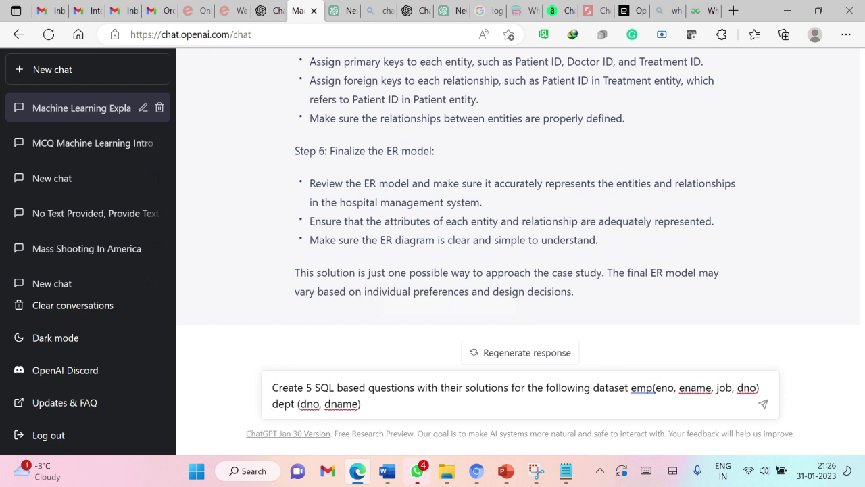
pyautogui.click(765, 405)
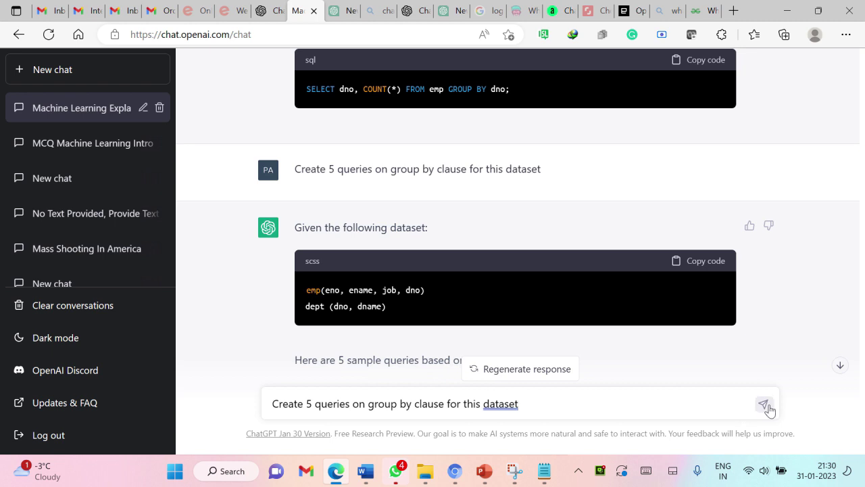
pyautogui.click(764, 405)
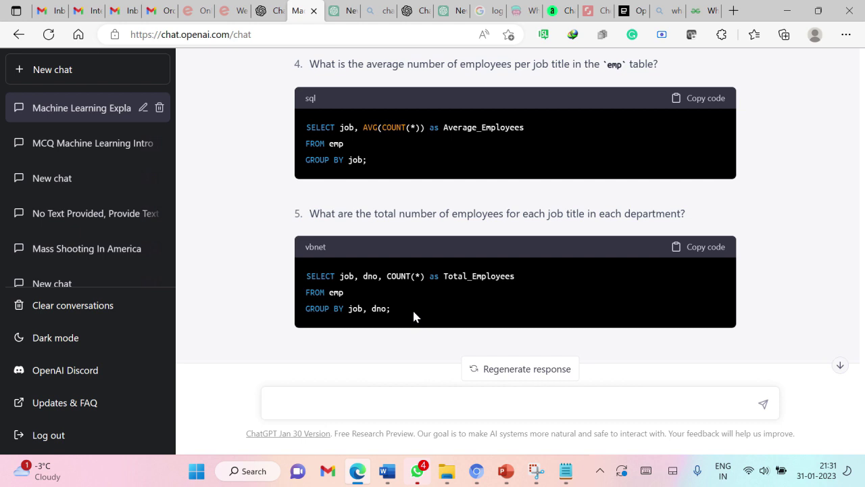
# Step: Paste and send the request for a case study on C++ classes and objects
pyautogui.write('Create case study based question on the concept of class and object in c++')
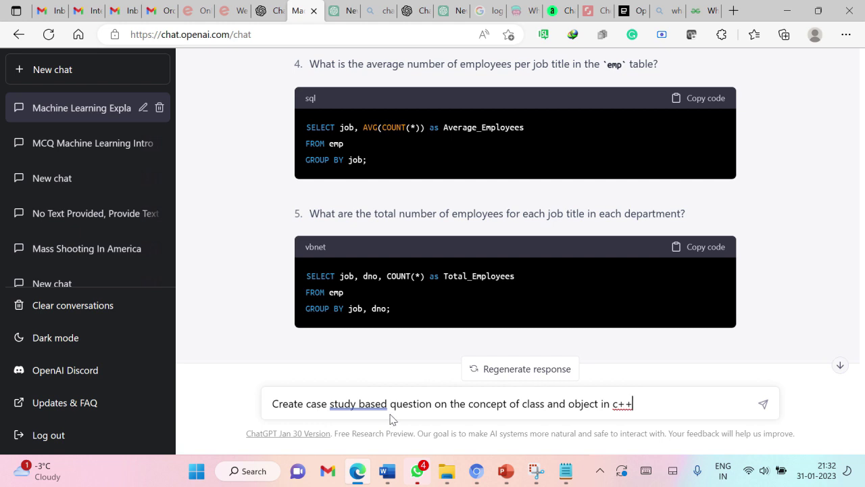
pyautogui.click(763, 408)
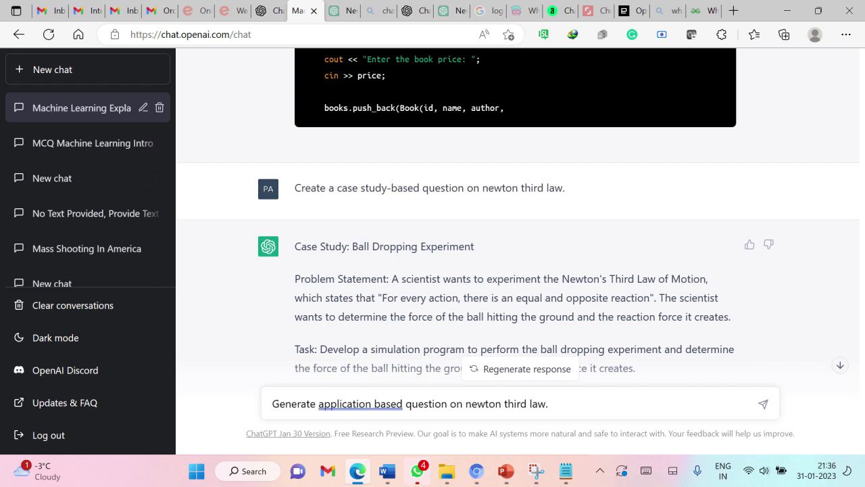
# Step: Send the application-based Newton's third law request, then its grade 5 version
pyautogui.click(763, 406)
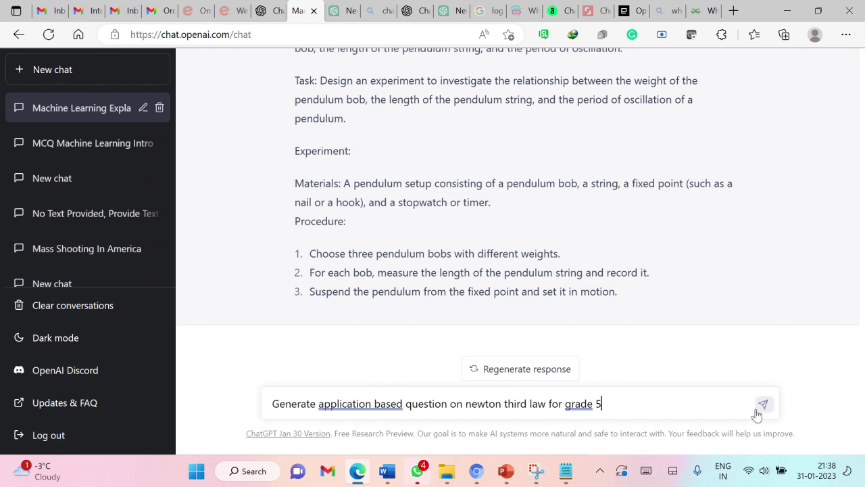
pyautogui.press('Return')
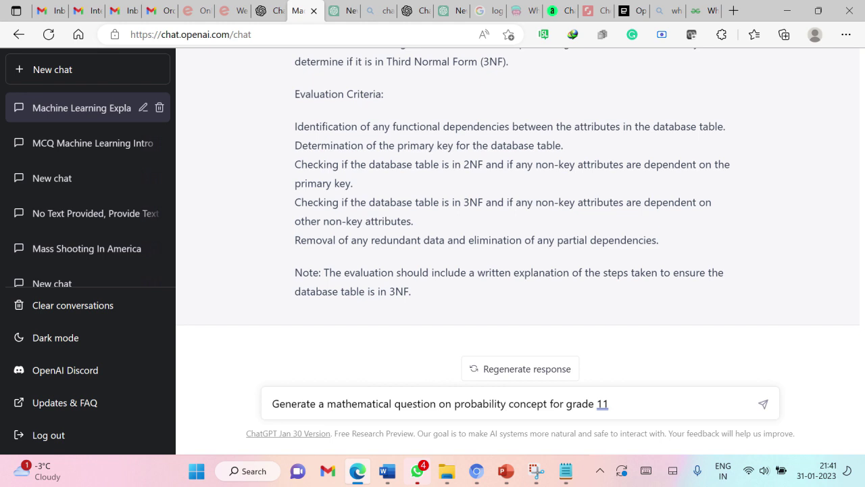
# Step: Get the queen-or-spade probability question and its 4/13 solution, then paste the comprehension request
pyautogui.click(763, 404)
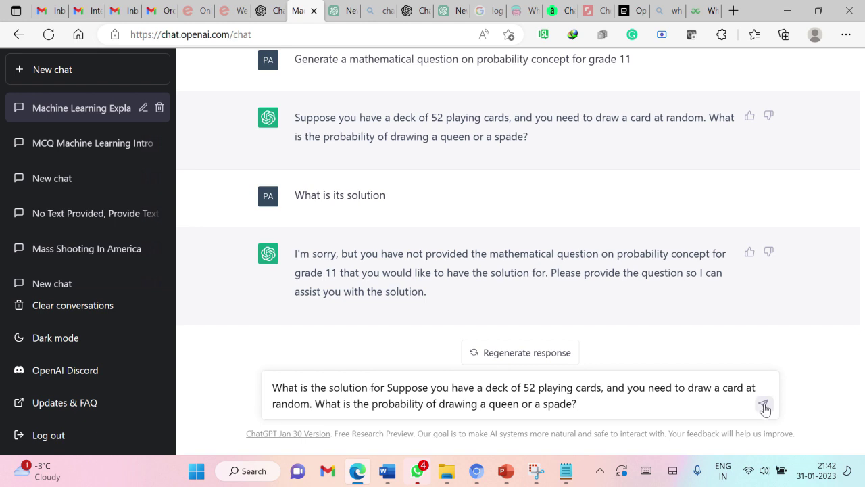
pyautogui.click(763, 404)
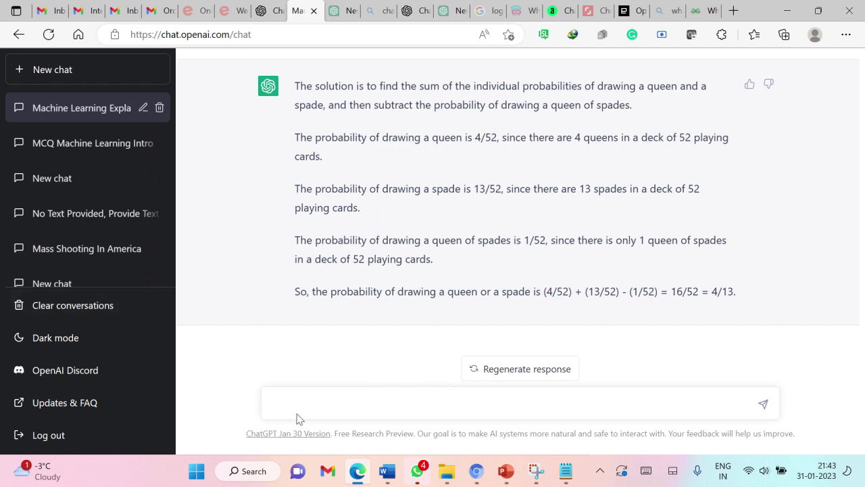
pyautogui.click(433, 403)
pyautogui.write('Generate a comprehension based on the story for grade 5')
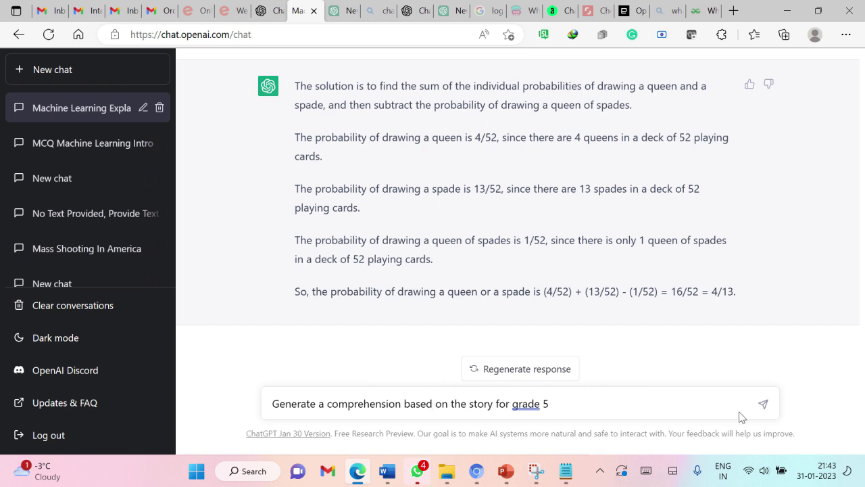
# Step: Send the grade 5 reading comprehension request about Lily, Buddy and a kitten
pyautogui.click(764, 406)
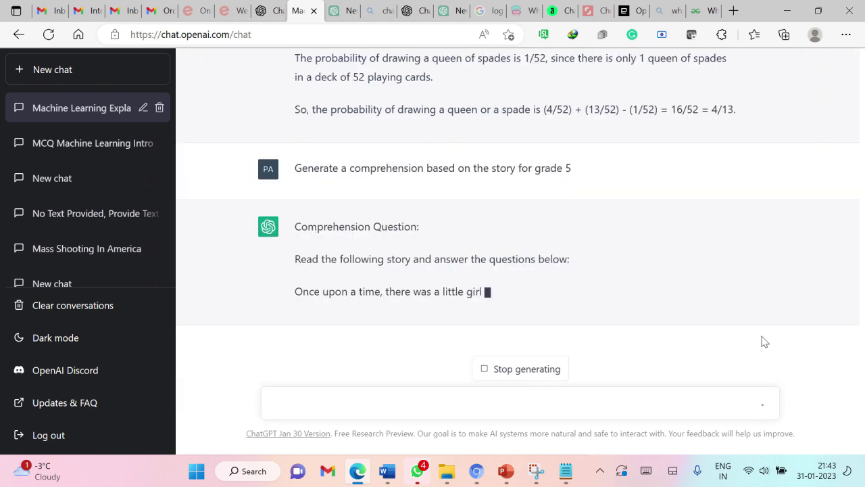